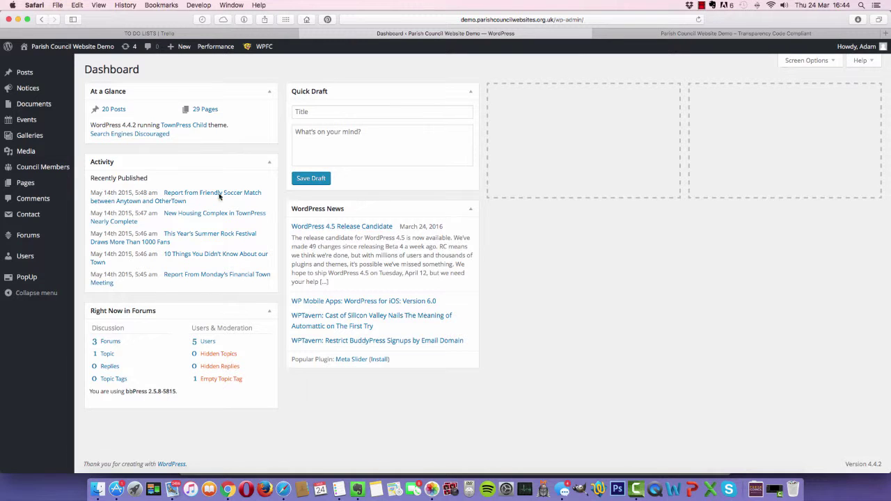
Open the documents list and its categories page, and review the existing document categories
{"action": "mouse_move", "coordinate": [33, 106]}
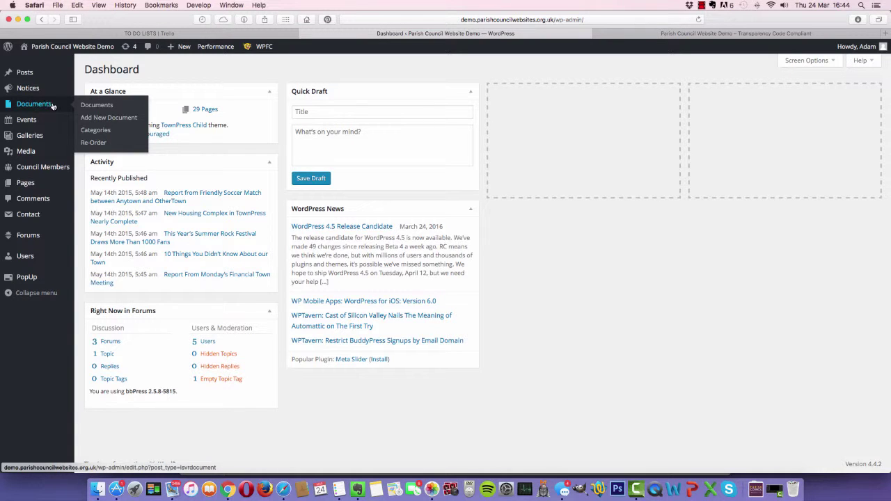
{"action": "left_click", "coordinate": [96, 106]}
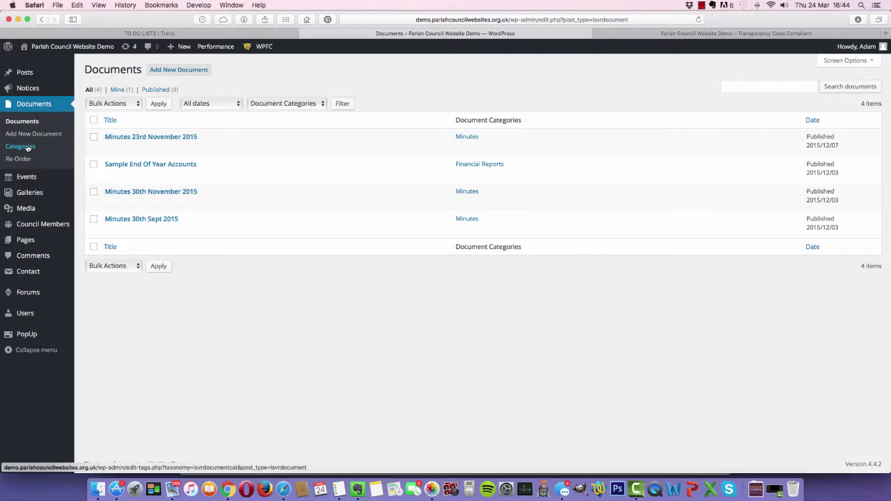
{"action": "left_click", "coordinate": [28, 148]}
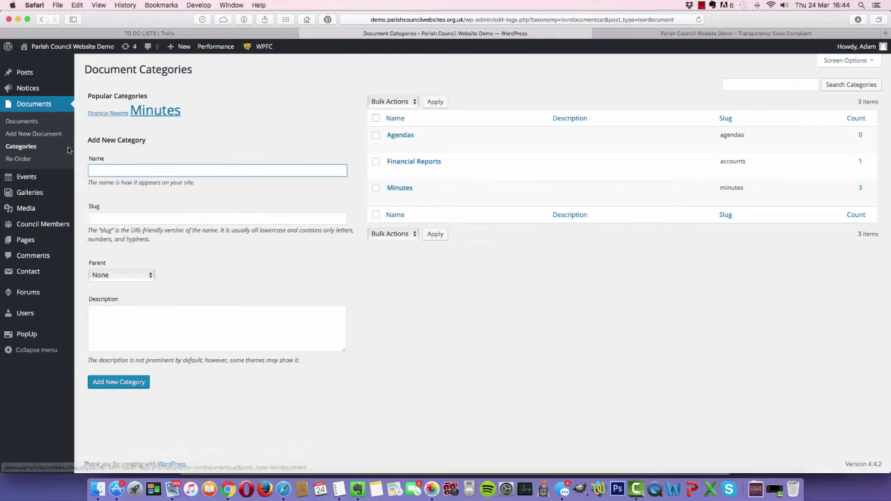
{"action": "mouse_move", "coordinate": [448, 139]}
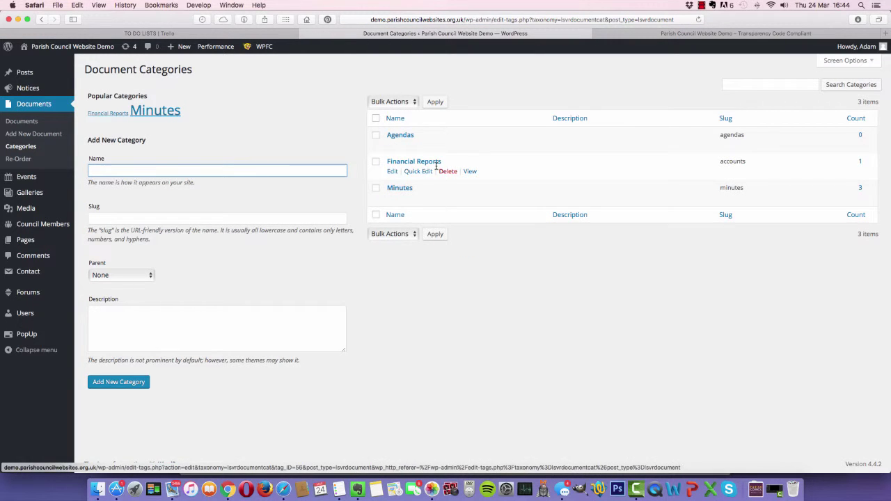
{"action": "mouse_move", "coordinate": [401, 192]}
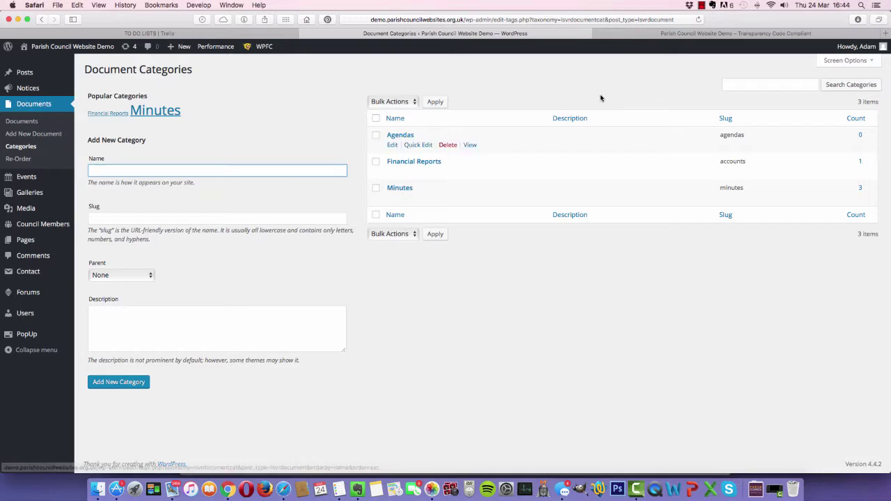
Switch to the public website, dismiss the call-back pop-up and look at the Documents menu entry
{"action": "left_click", "coordinate": [630, 34]}
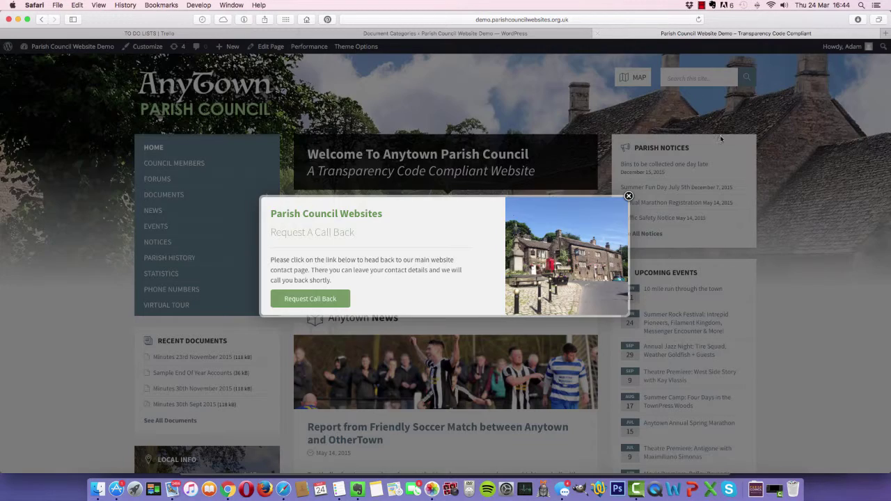
{"action": "left_click", "coordinate": [629, 196]}
{"action": "mouse_move", "coordinate": [220, 197]}
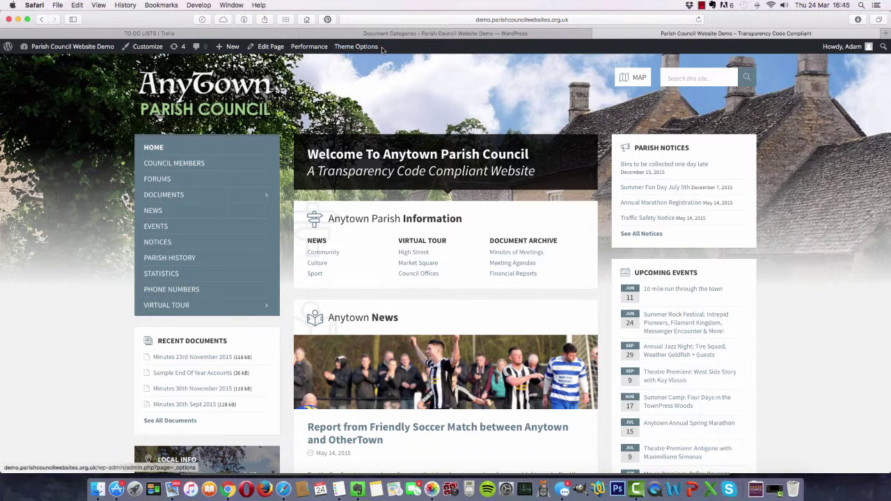
Return to the website's admin area and start adding a new document
{"action": "left_click", "coordinate": [400, 34]}
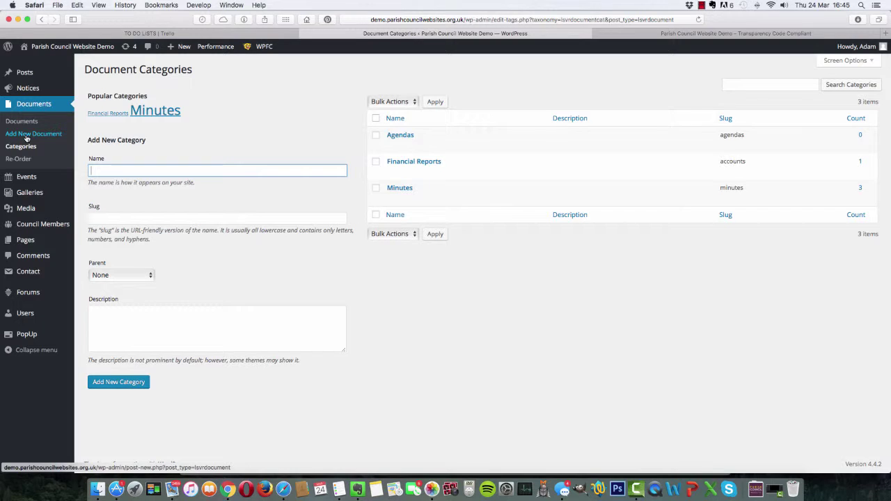
{"action": "left_click", "coordinate": [26, 135]}
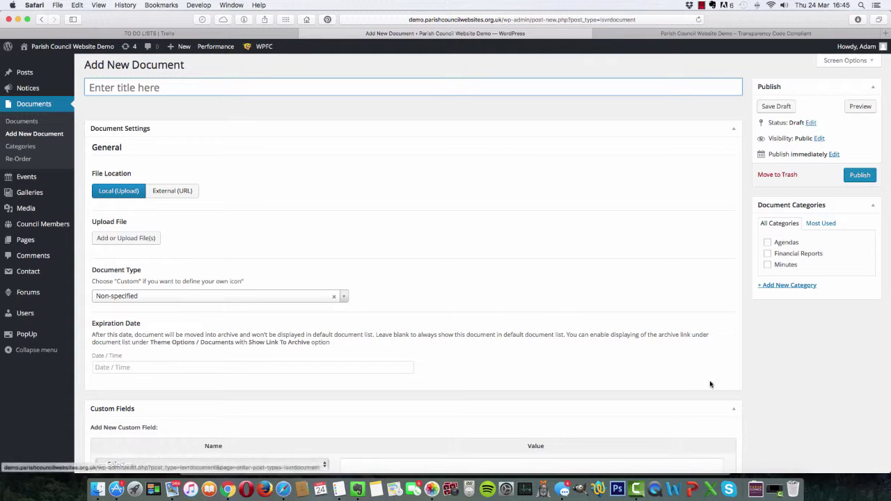
{"action": "left_click", "coordinate": [755, 489]}
{"action": "left_click", "coordinate": [856, 402]}
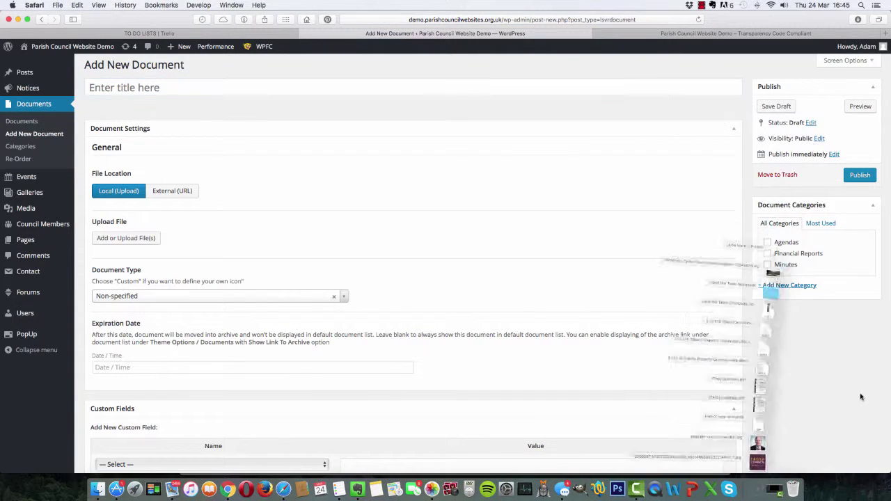
{"action": "left_click", "coordinate": [752, 491]}
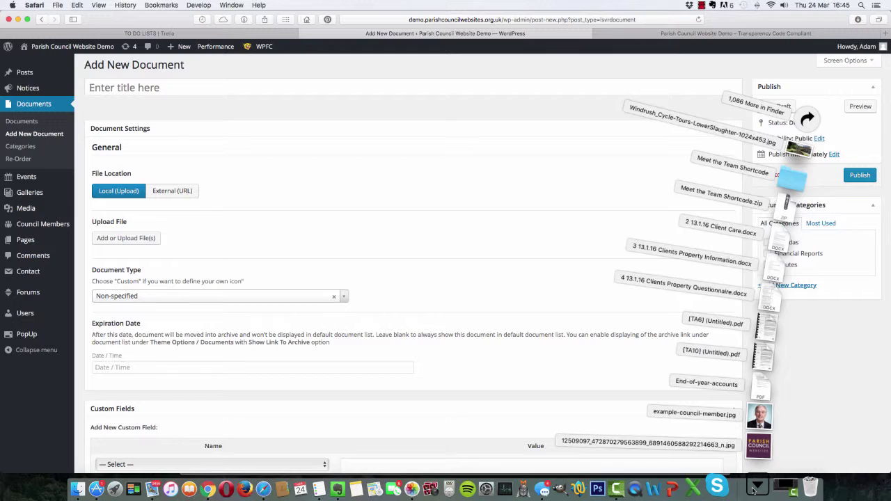
{"action": "left_click", "coordinate": [785, 342]}
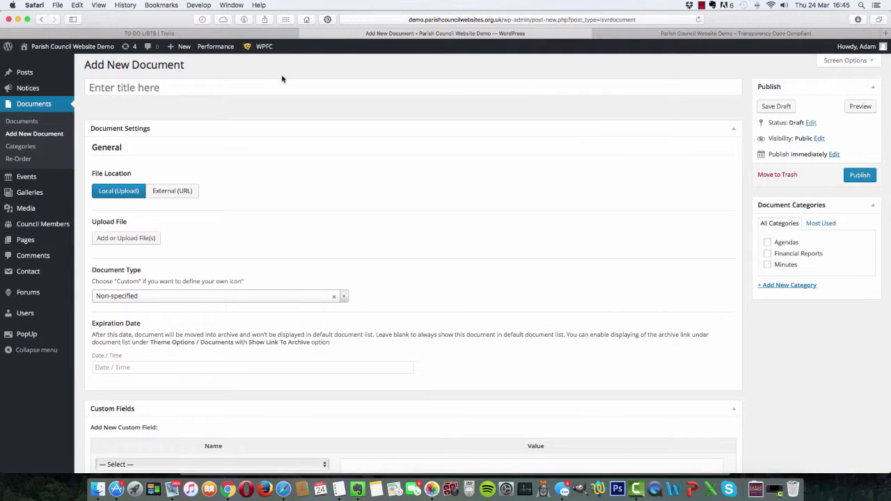
Title the new document "End Of Year Accounts 2015"
{"action": "scroll", "coordinate": [261, 190], "scroll_direction": "down", "scroll_amount": 1}
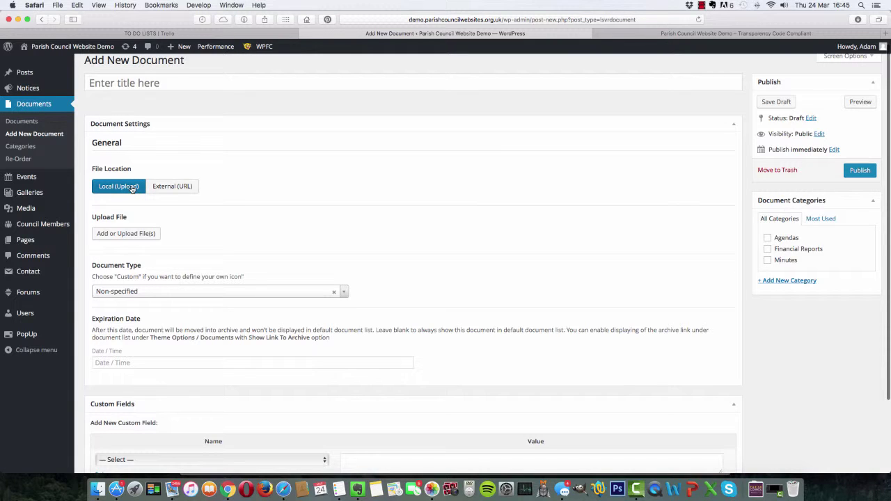
{"action": "left_click", "coordinate": [138, 82]}
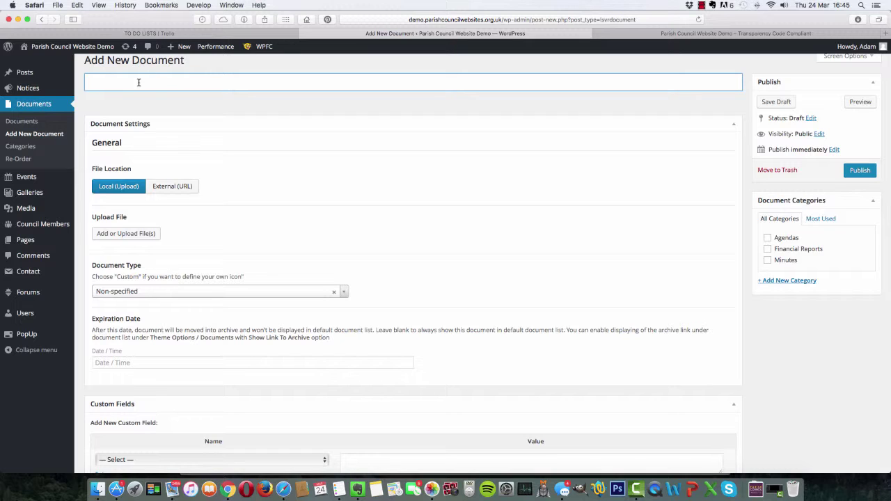
{"action": "type", "text": "End Of Year Accounts 2015"}
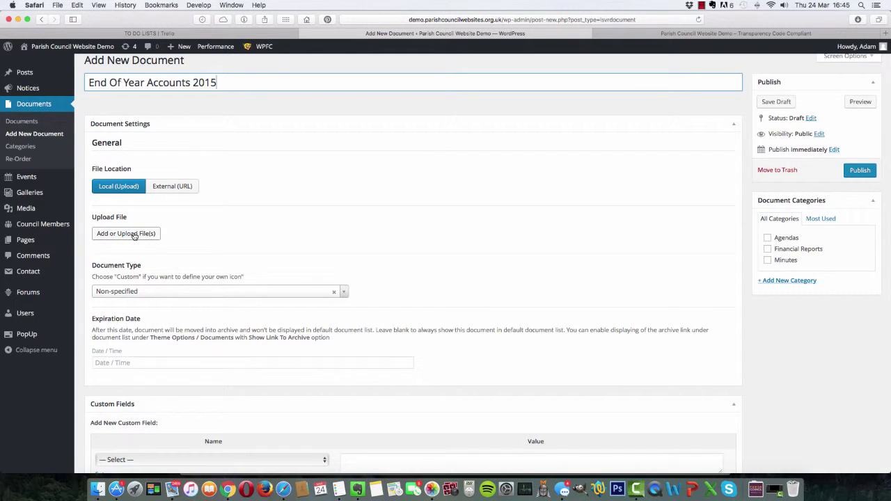
Upload the End-of-year-accounts PDF from the Downloads folder and attach it as the document's file
{"action": "left_click", "coordinate": [135, 235]}
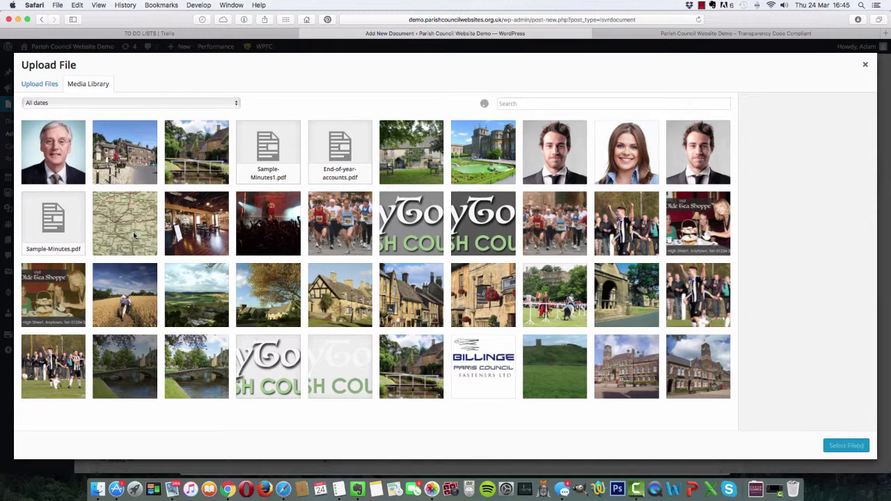
{"action": "left_click", "coordinate": [360, 161]}
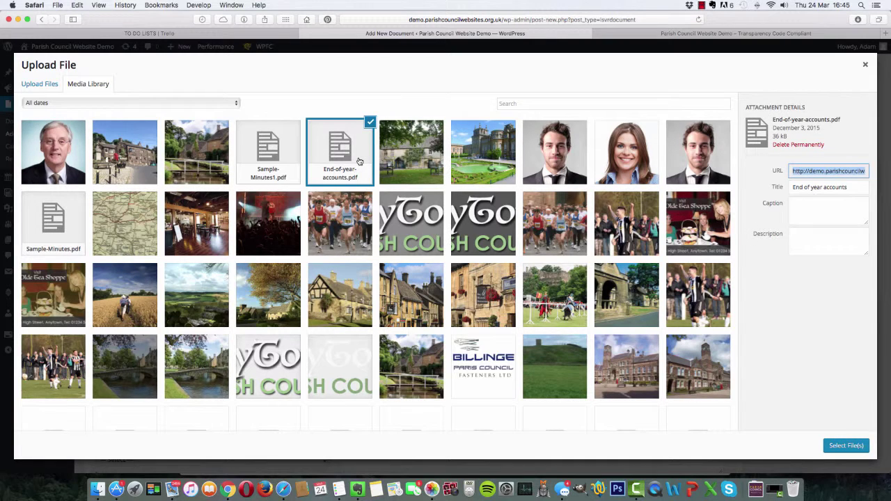
{"action": "left_click", "coordinate": [360, 161]}
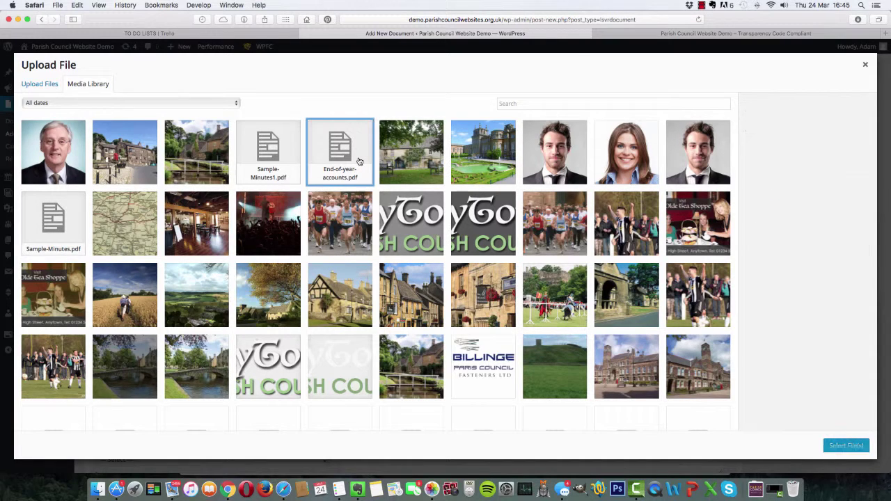
{"action": "left_click", "coordinate": [39, 84]}
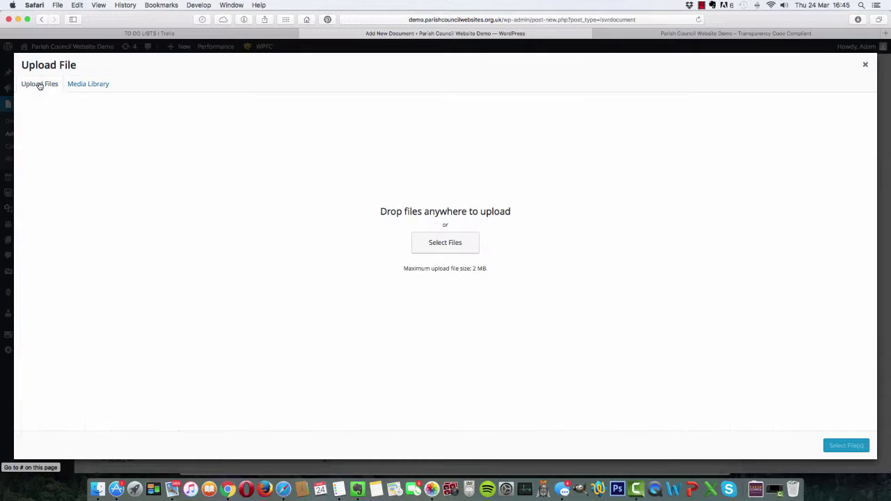
{"action": "left_click", "coordinate": [457, 247]}
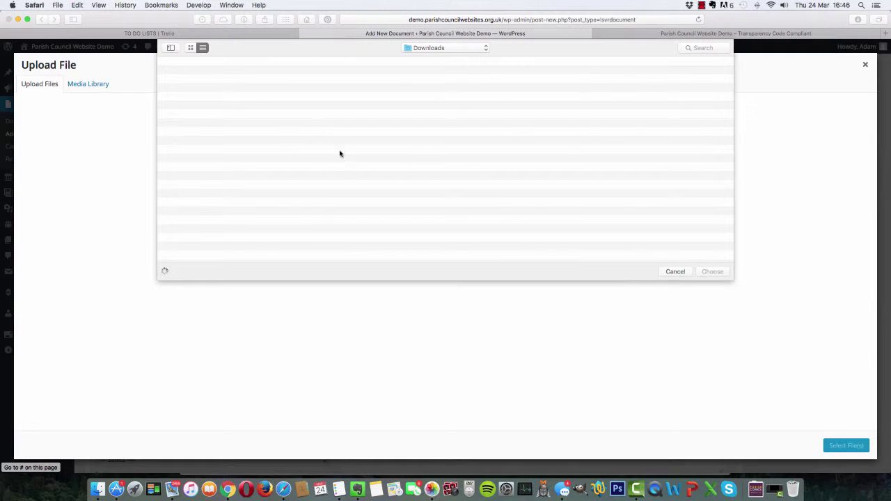
{"action": "left_click", "coordinate": [675, 271]}
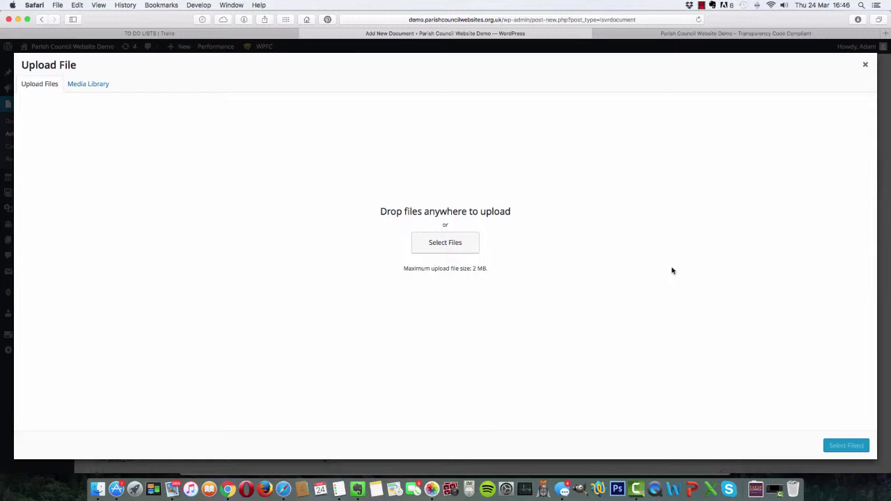
{"action": "left_click", "coordinate": [757, 489]}
{"action": "left_click_drag", "start_coordinate": [763, 394], "coordinate": [460, 257]}
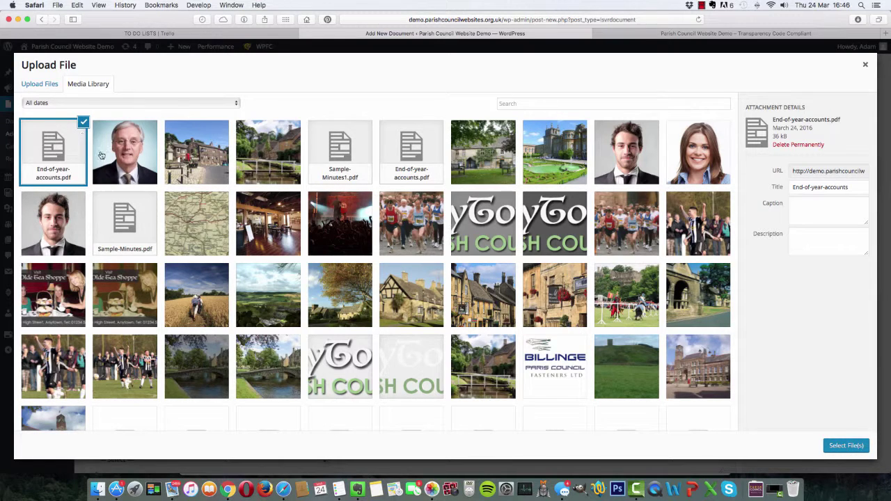
{"action": "left_click", "coordinate": [838, 446]}
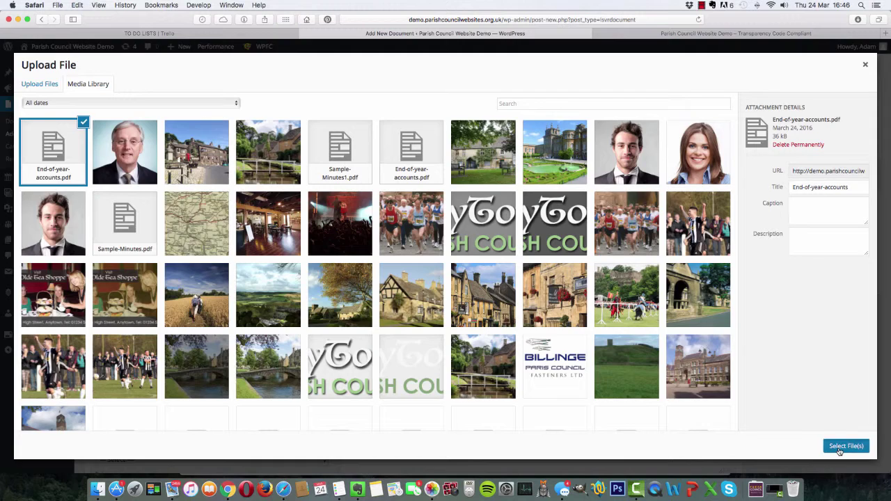
Assign the document to the Financial Reports category and publish it
{"action": "scroll", "coordinate": [683, 332], "scroll_direction": "down", "scroll_amount": 3}
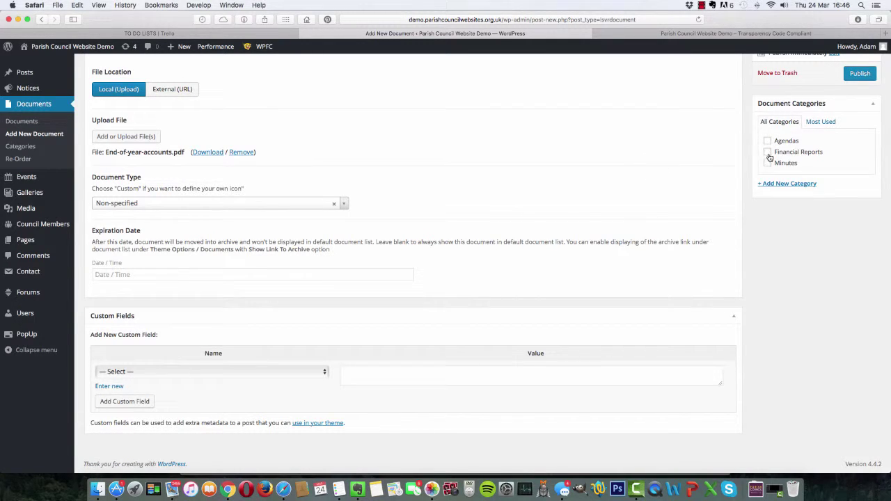
{"action": "left_click", "coordinate": [767, 152]}
{"action": "scroll", "coordinate": [840, 292], "scroll_direction": "up", "scroll_amount": 5}
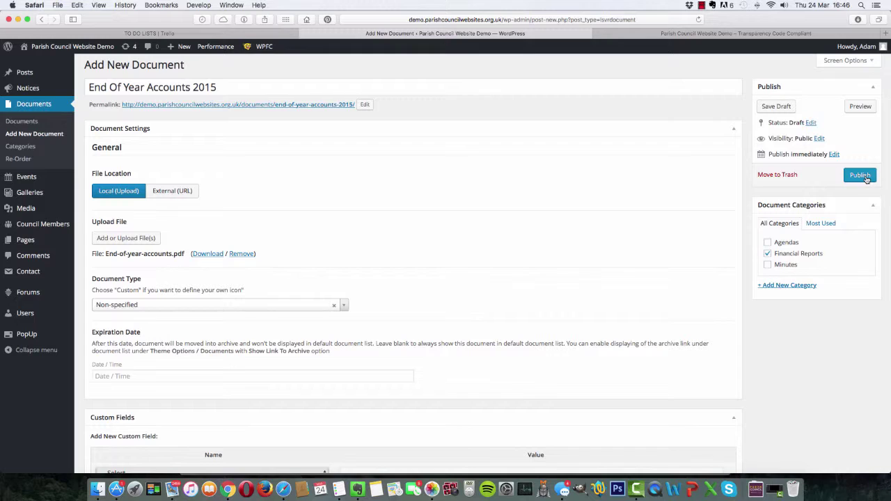
{"action": "left_click", "coordinate": [860, 176]}
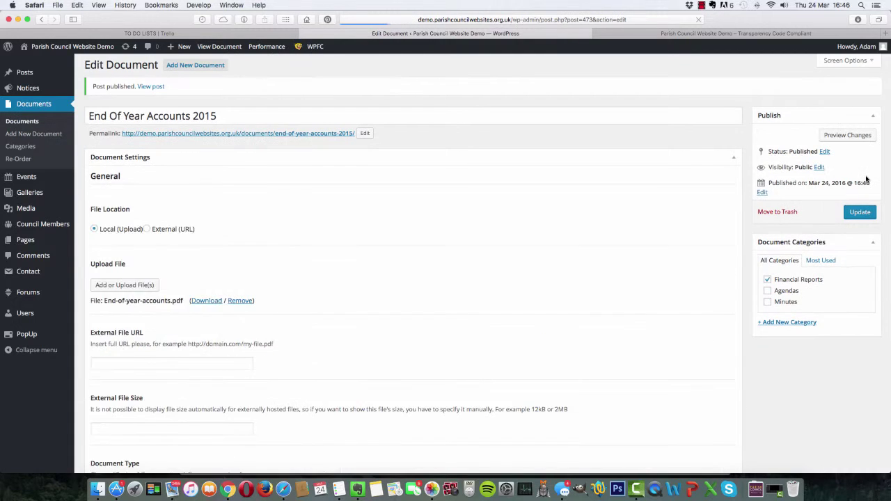
Reload the public website, go to the Financial Reports documents and view the End Of Year Accounts 2015 file
{"action": "left_click", "coordinate": [752, 34]}
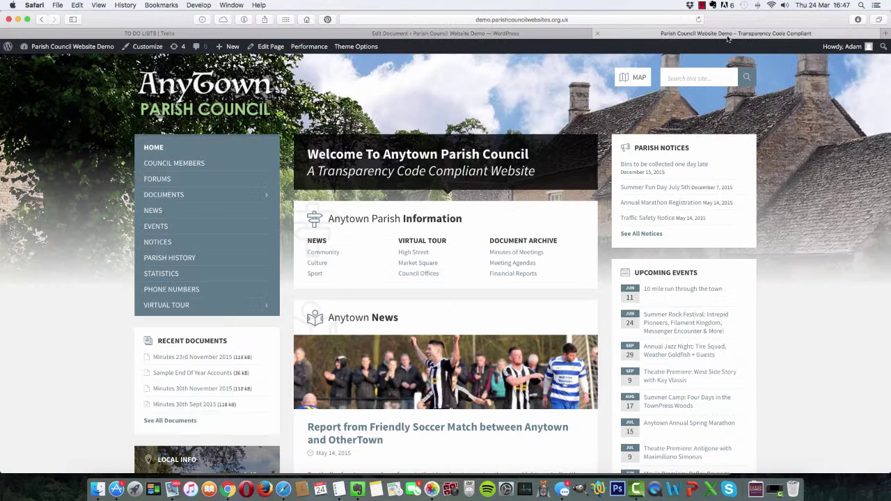
{"action": "left_click", "coordinate": [699, 20]}
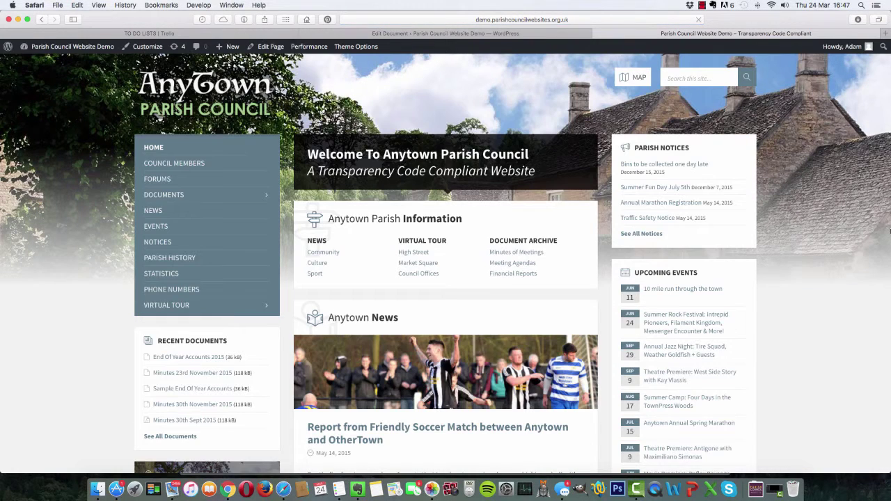
{"action": "mouse_move", "coordinate": [257, 199]}
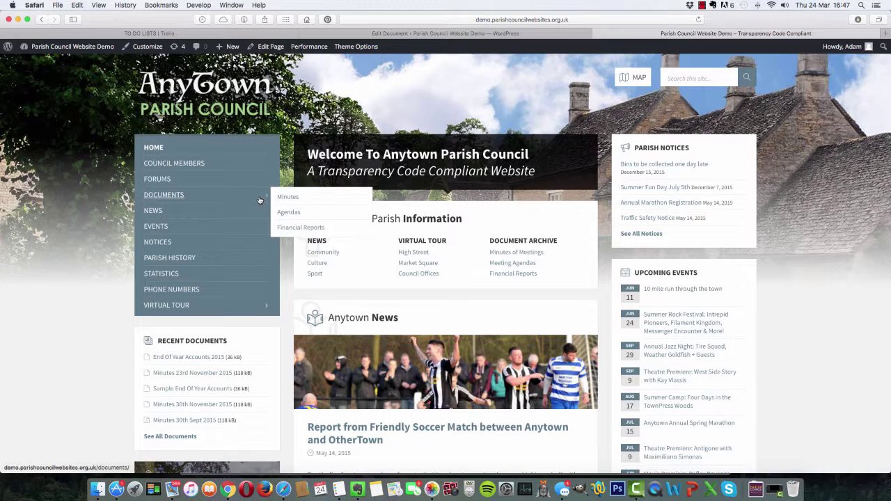
{"action": "left_click", "coordinate": [292, 230]}
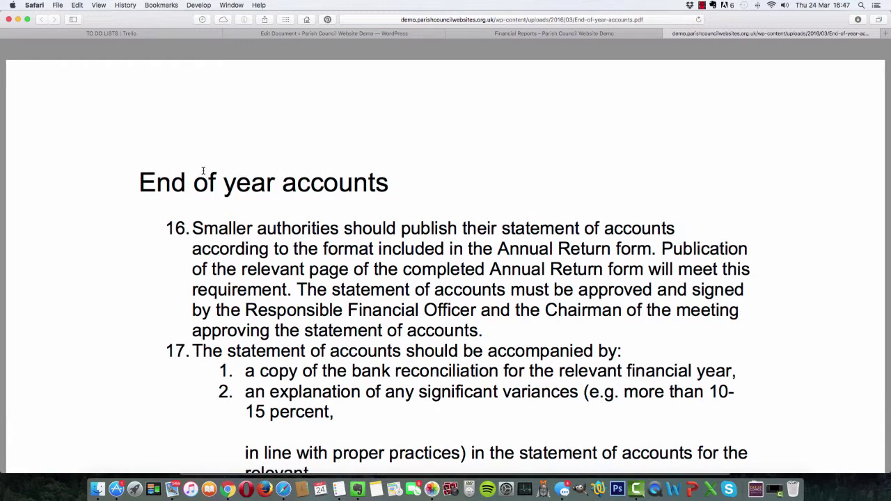
Return to the public Financial Reports page and check its document listing against the admin edit page
{"action": "left_click", "coordinate": [542, 31]}
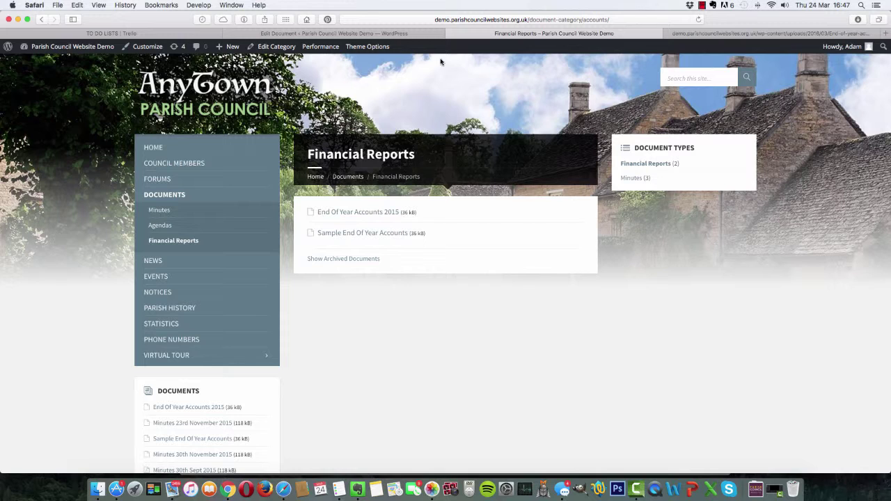
{"action": "left_click", "coordinate": [388, 38]}
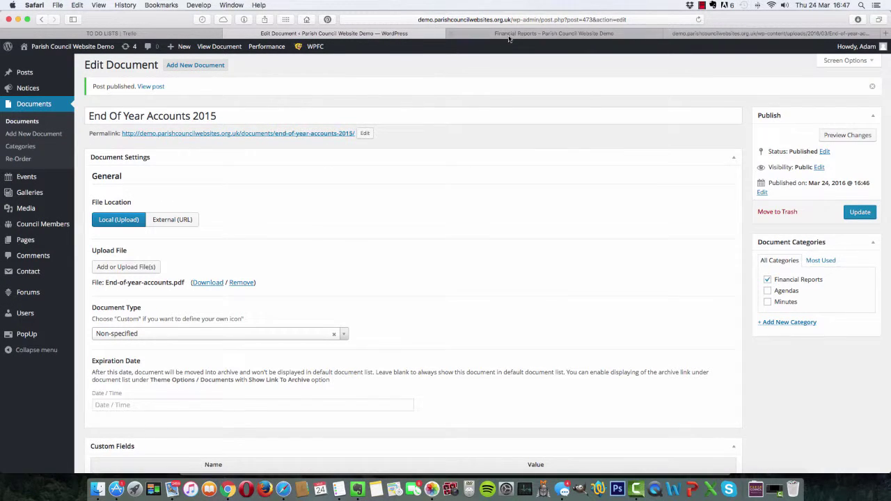
{"action": "left_click", "coordinate": [451, 35]}
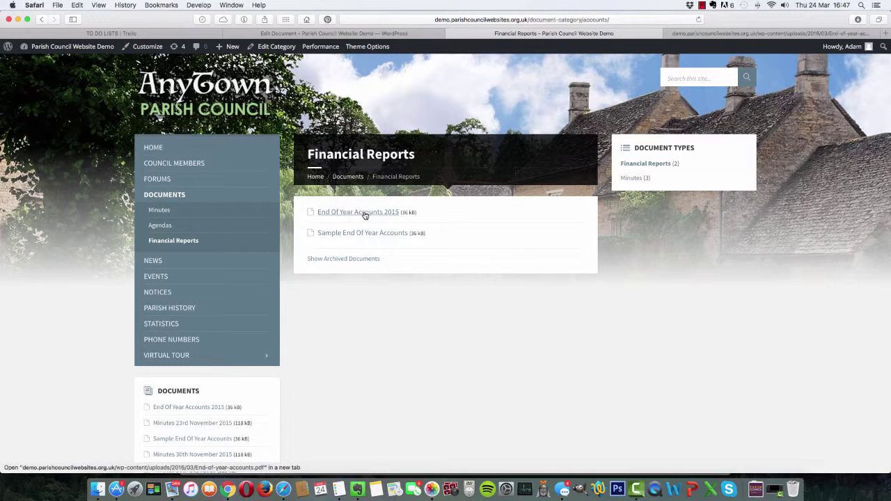
Re-order the documents in the admin area, placing End Of Year Accounts 2015 second and Sample End Of Year Accounts fourth, and save the order
{"action": "left_click", "coordinate": [334, 33]}
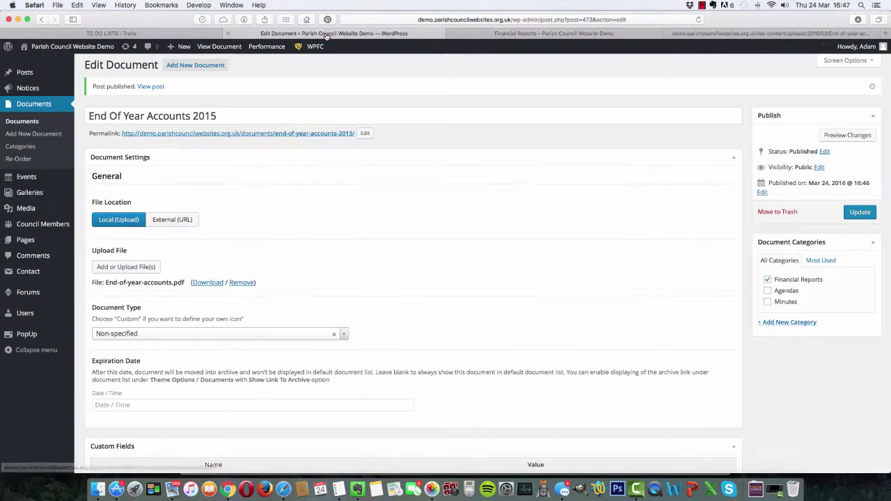
{"action": "left_click", "coordinate": [21, 160]}
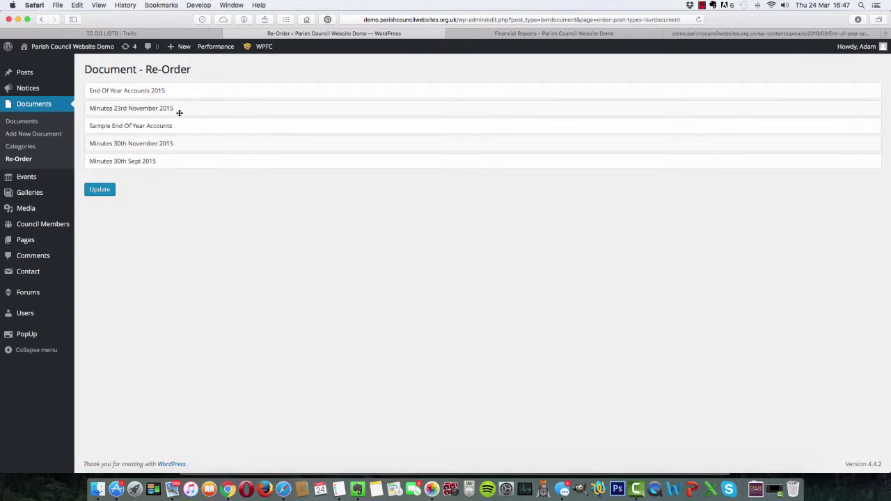
{"action": "left_click_drag", "start_coordinate": [183, 91], "coordinate": [199, 124]}
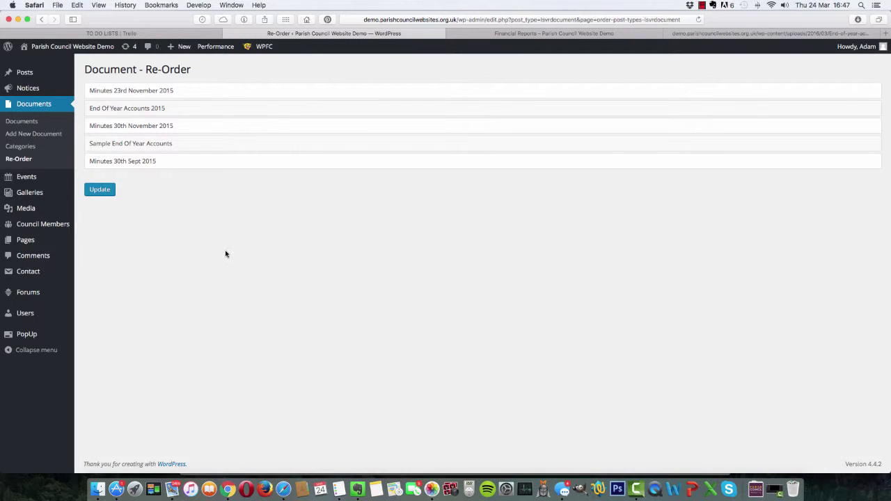
{"action": "left_click", "coordinate": [103, 189]}
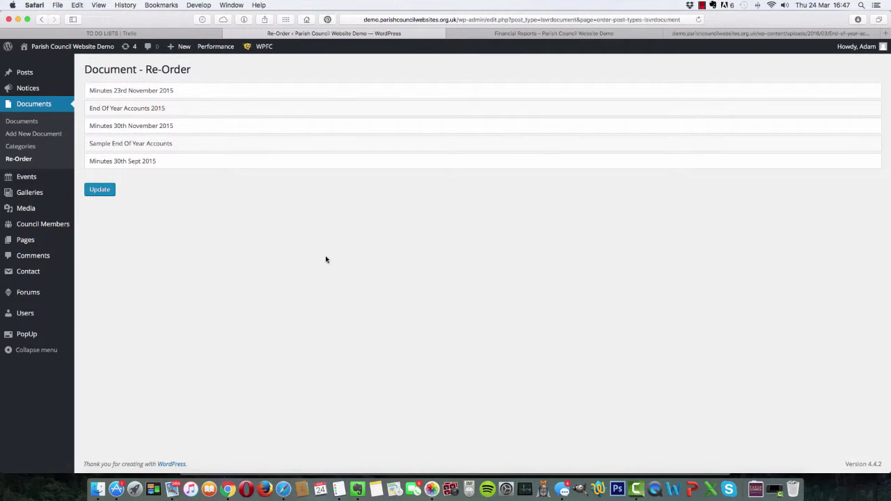